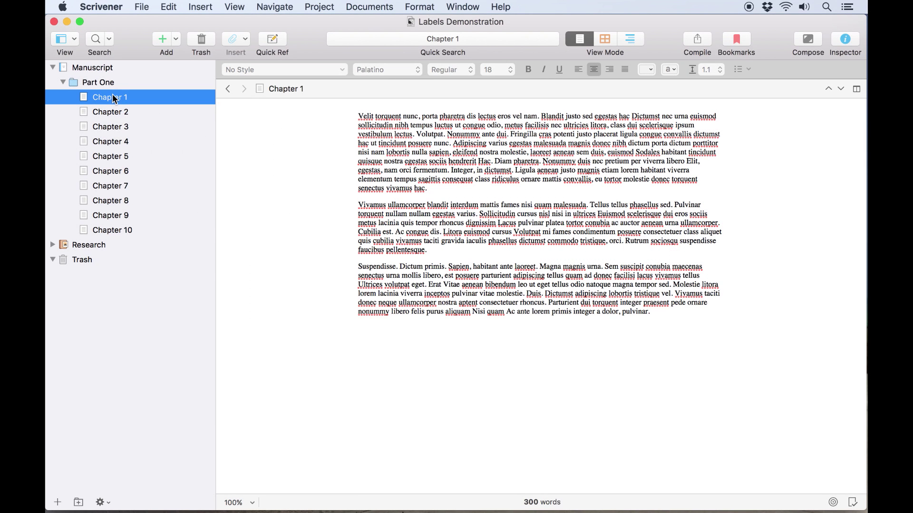
Step: Select the Part One folder and display its ten chapters as corkboard index cards
key("Up")
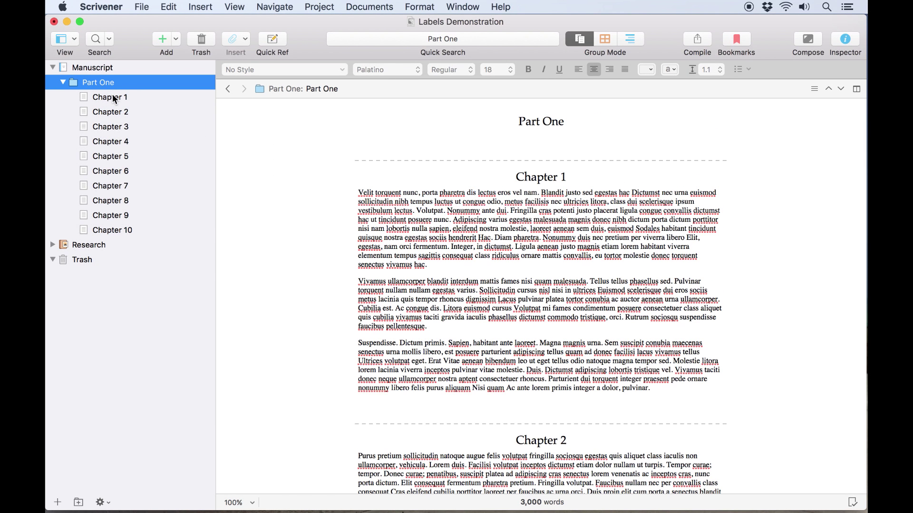
key("super+2")
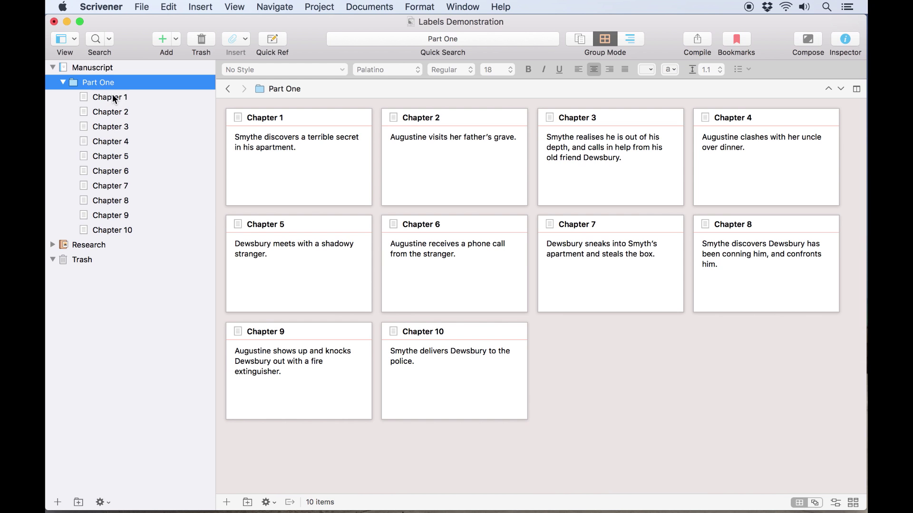
Step: Switch to Outliner view and multi-select Chapters 1, 3, 4, 5 and 8 in the binder
left_click(630, 39)
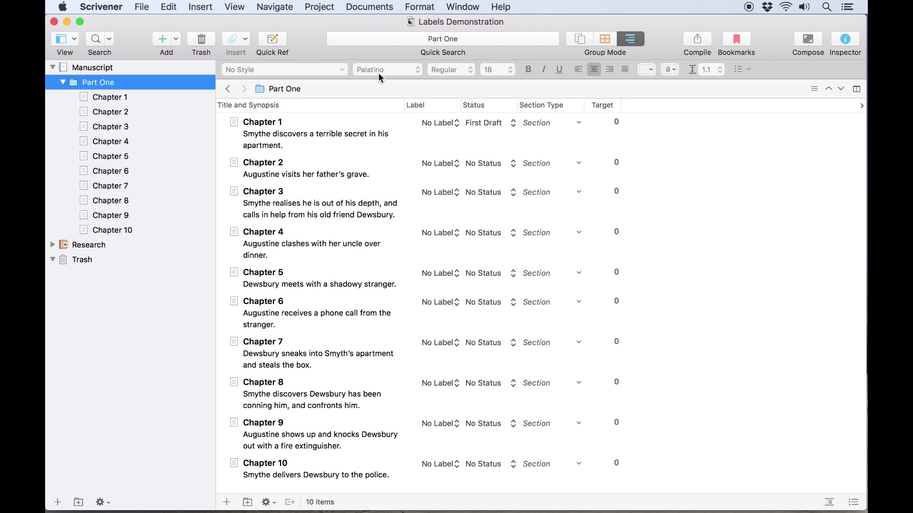
left_click(156, 95)
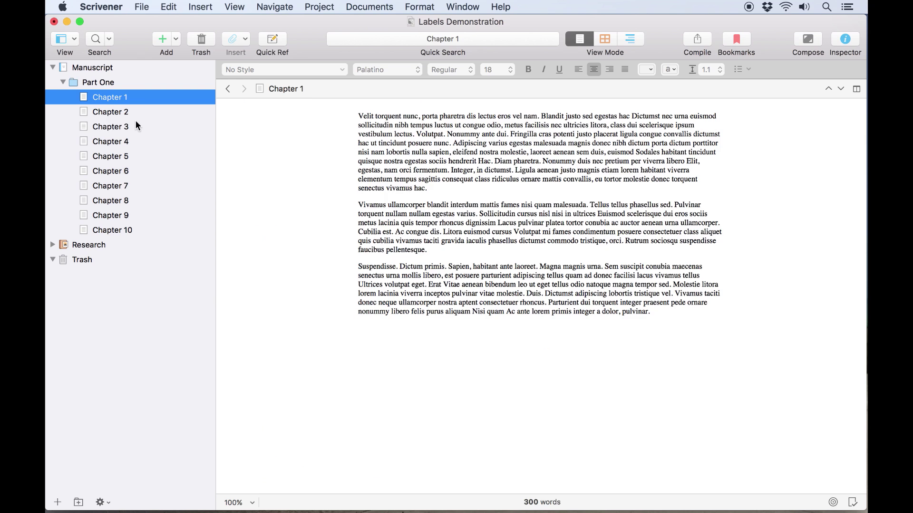
left_click(133, 127, "super")
left_click(130, 142, "super")
left_click(129, 155, "super")
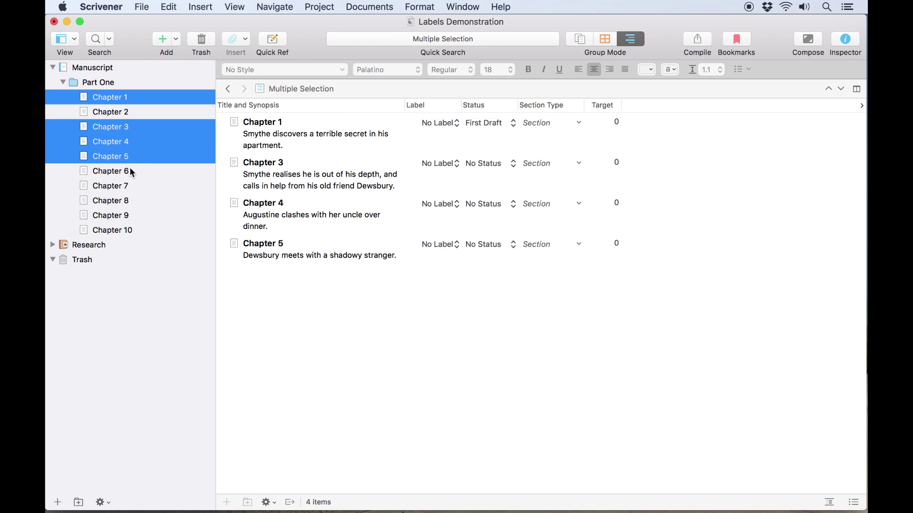
left_click(130, 197, "super")
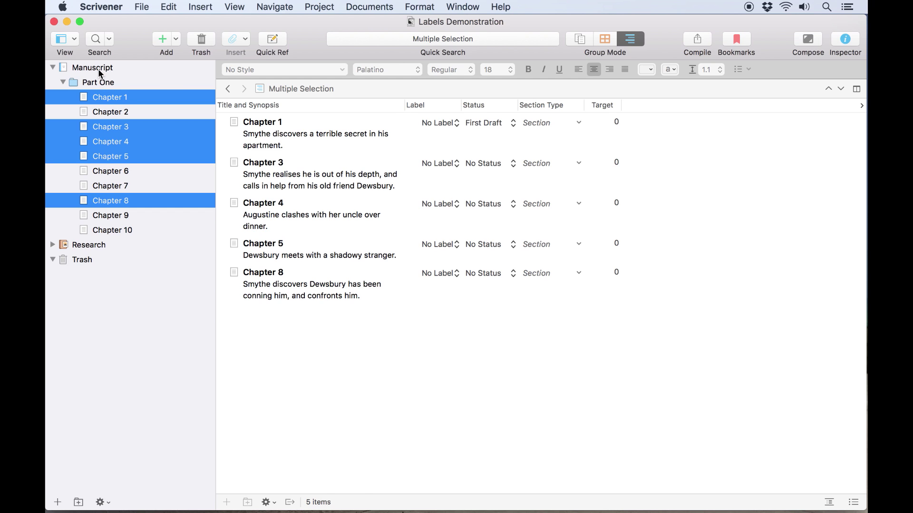
Step: Review the full Manuscript outline, then return to Part One with Chapter 1 selected
left_click(98, 68)
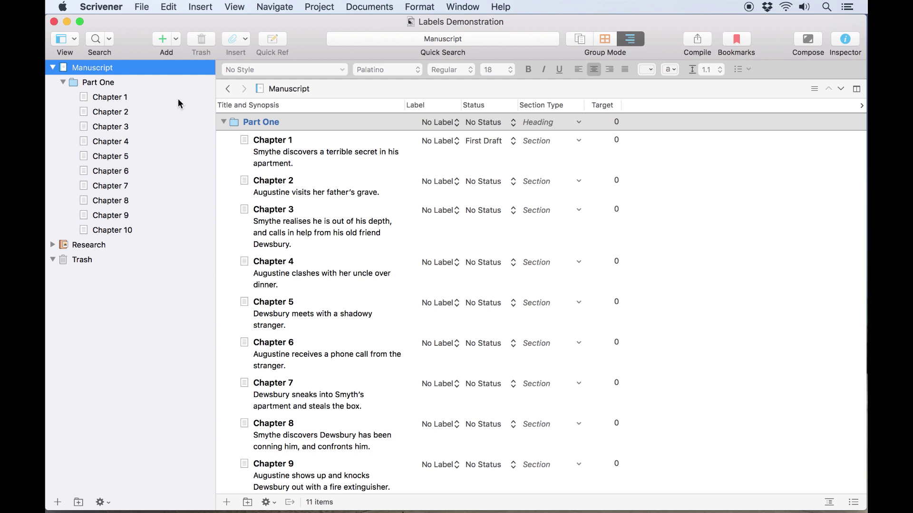
left_click(224, 122)
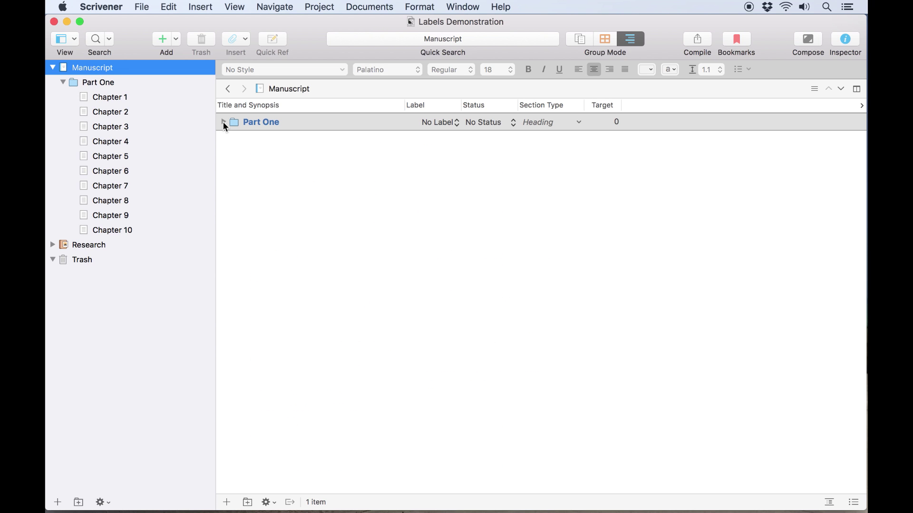
left_click(223, 122)
left_click(223, 122)
left_click(223, 122)
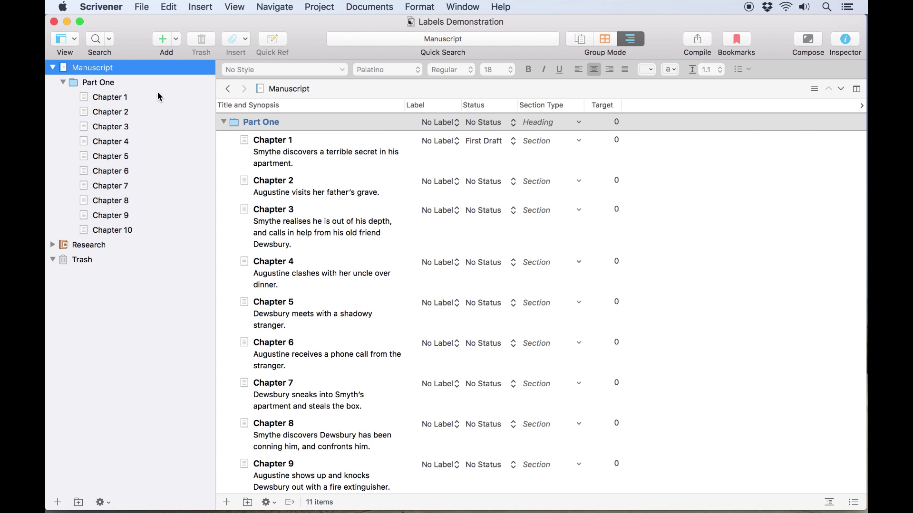
left_click(144, 82)
left_click(288, 135)
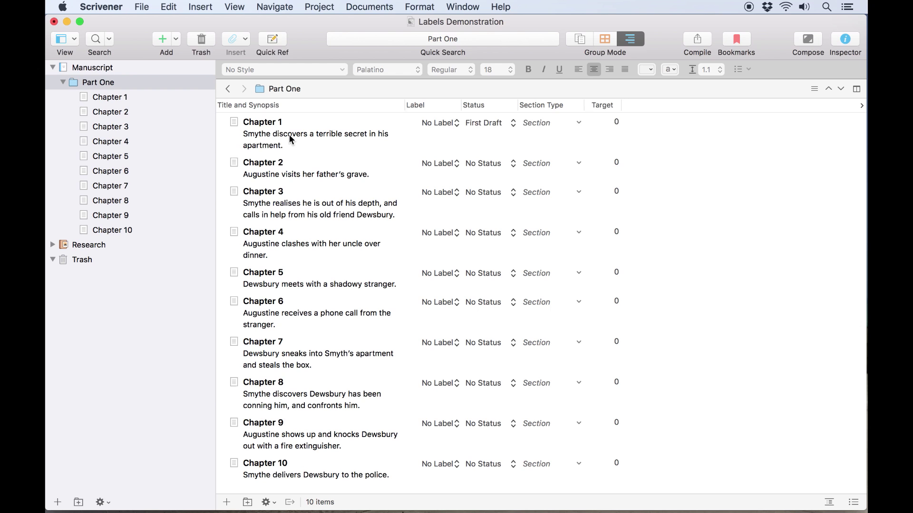
Step: Add a document 'Interlude' after Chapter 1 with the synopsis 'A synopsis'
left_click(164, 42)
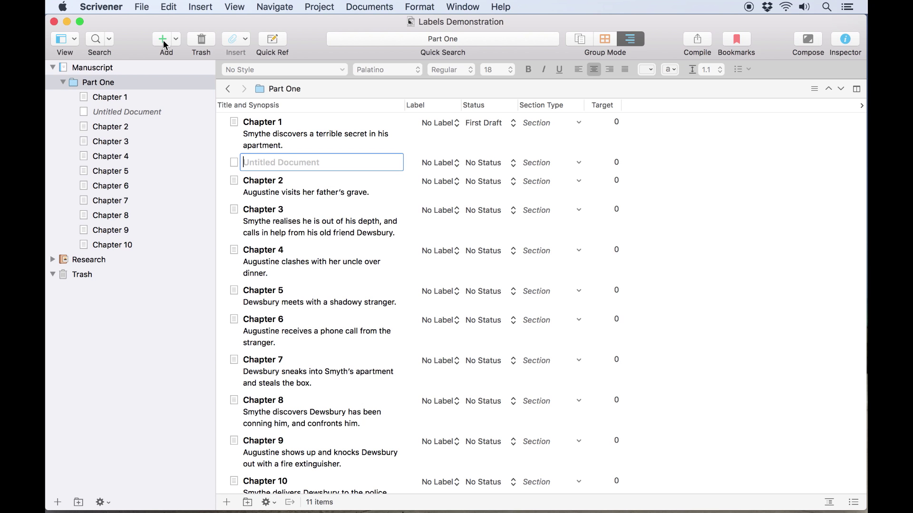
type("Interlude")
key("Tab")
type("A synopsis")
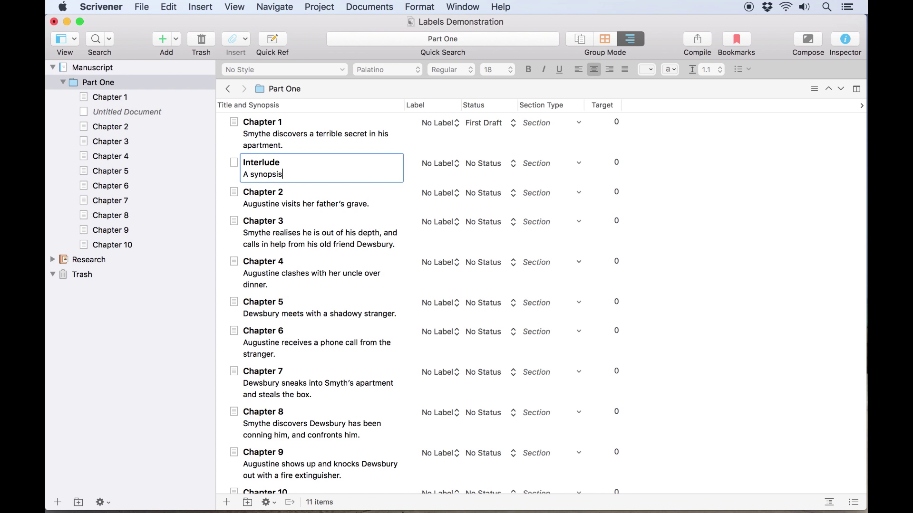
key("Return")
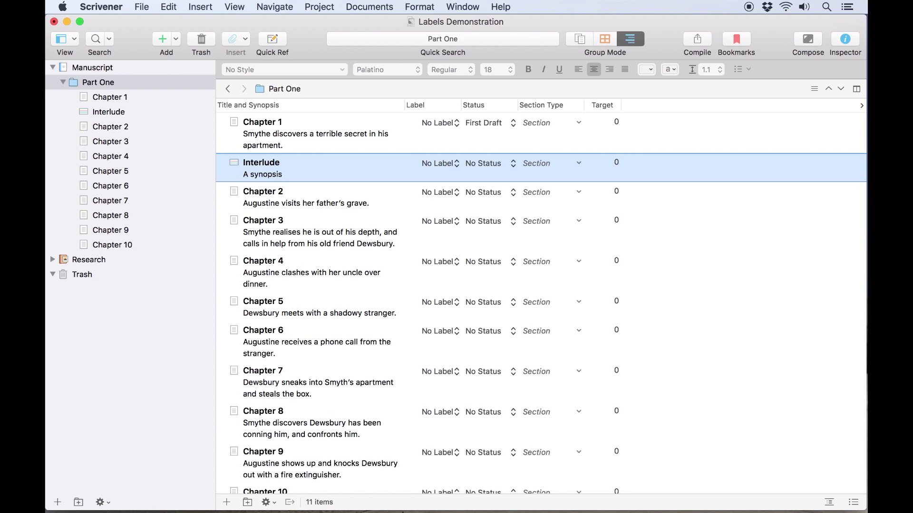
Step: Add a blank document titled 'Interlude 2' after Chapter 3
left_click(279, 232)
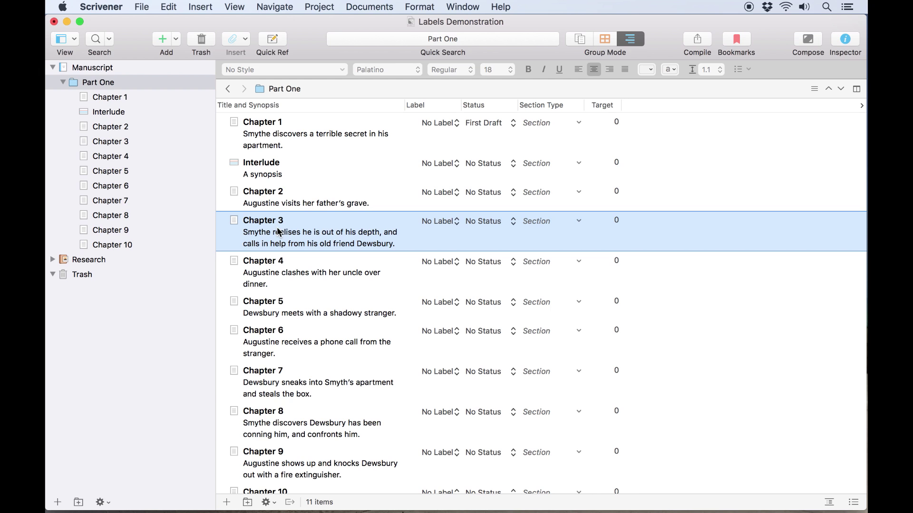
left_click(227, 502)
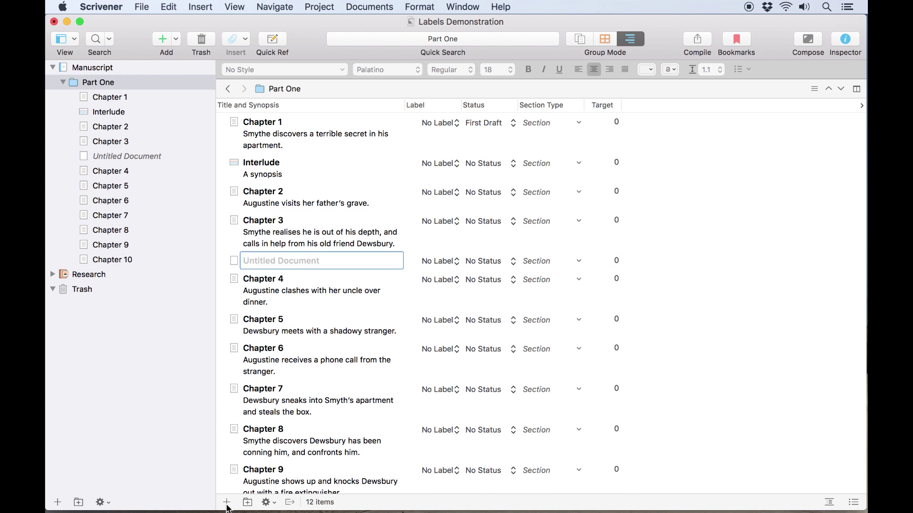
type("Interlude 2")
key("Return")
key("Return")
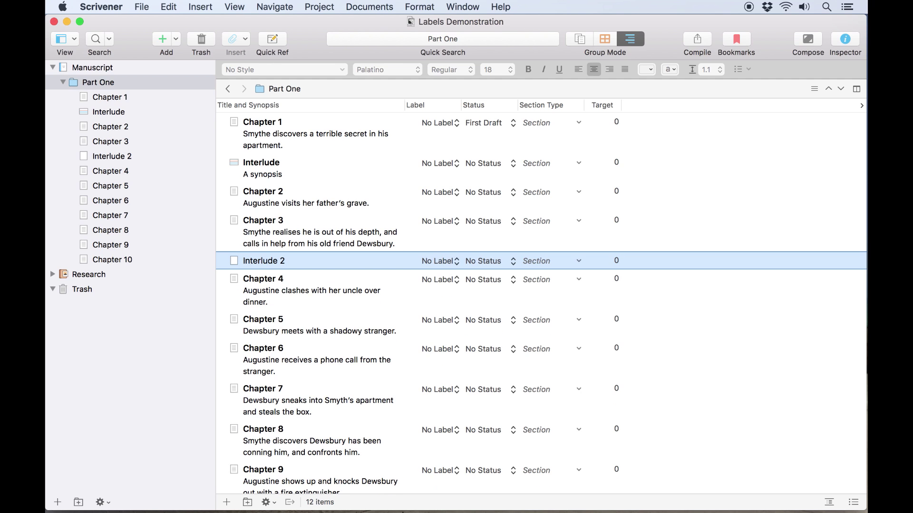
Step: Insert 'Interlude 3' after Chapter 6 with the synopsis 'A synopsis goes here.'
left_click(281, 364)
left_click(163, 40)
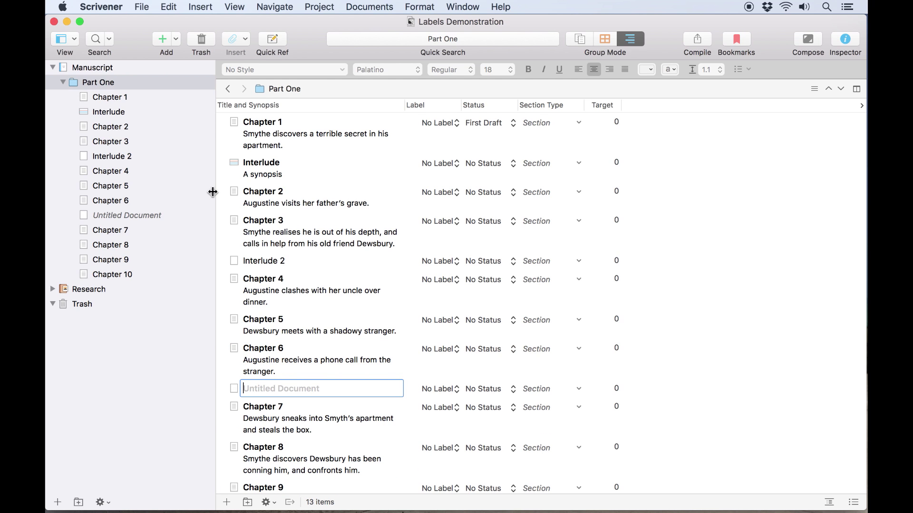
key("Tab")
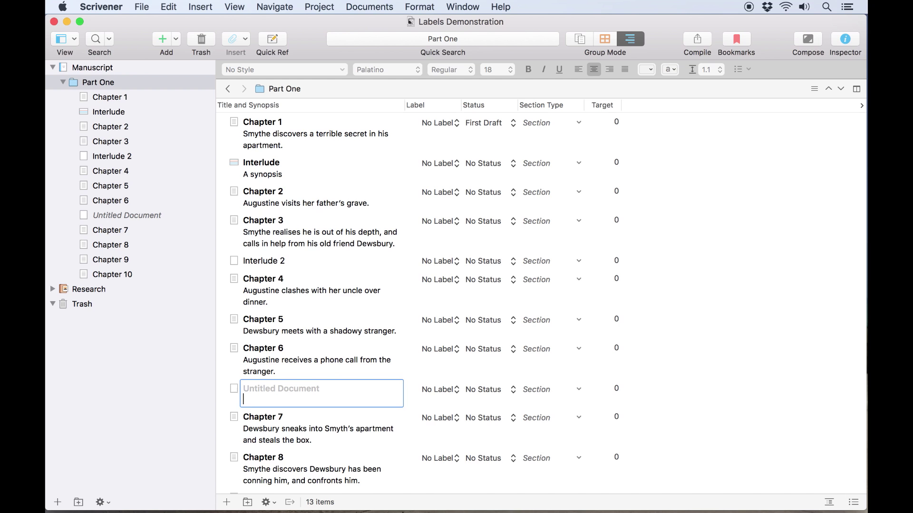
type("A synopsis goes here.")
key("Return")
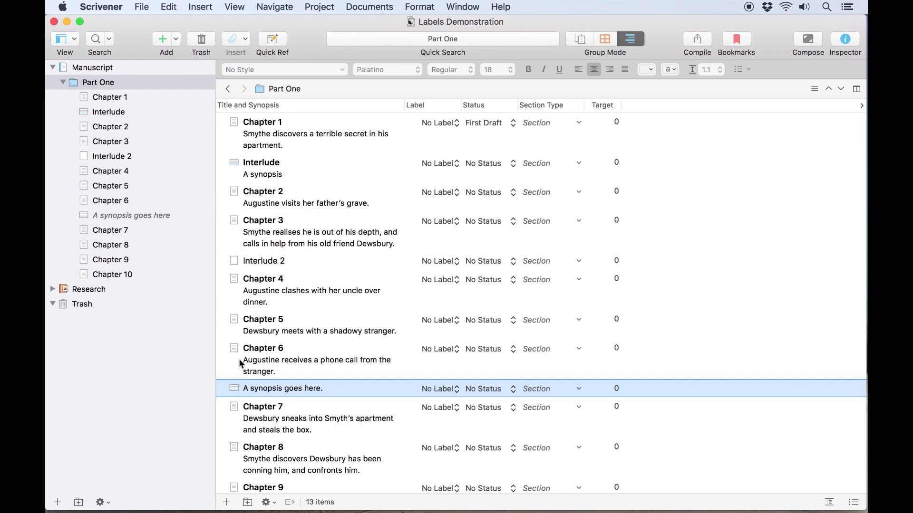
scroll(247, 371, "down", 1)
left_click(256, 393)
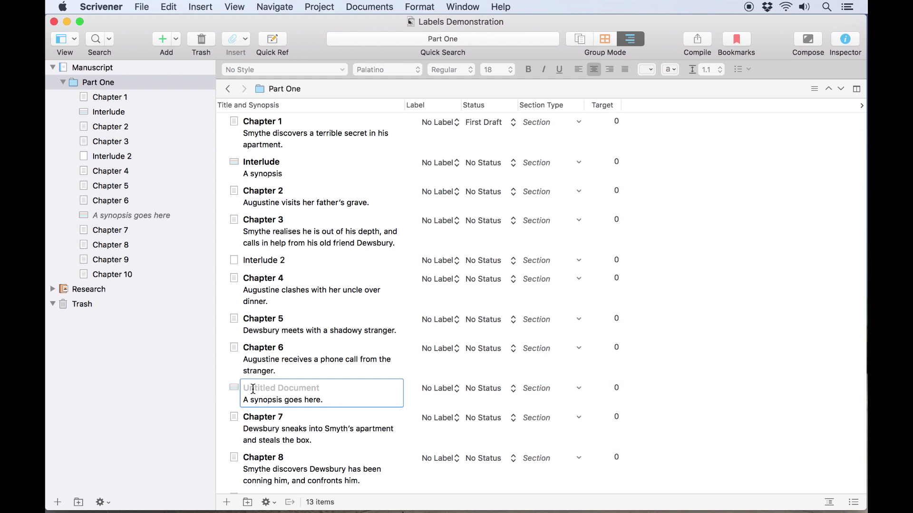
type("Interlude 3")
key("Return")
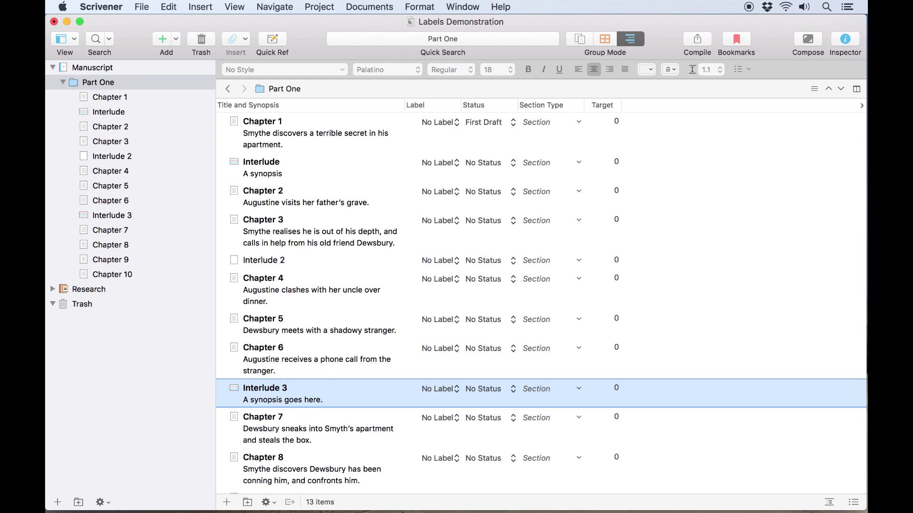
left_click(606, 38)
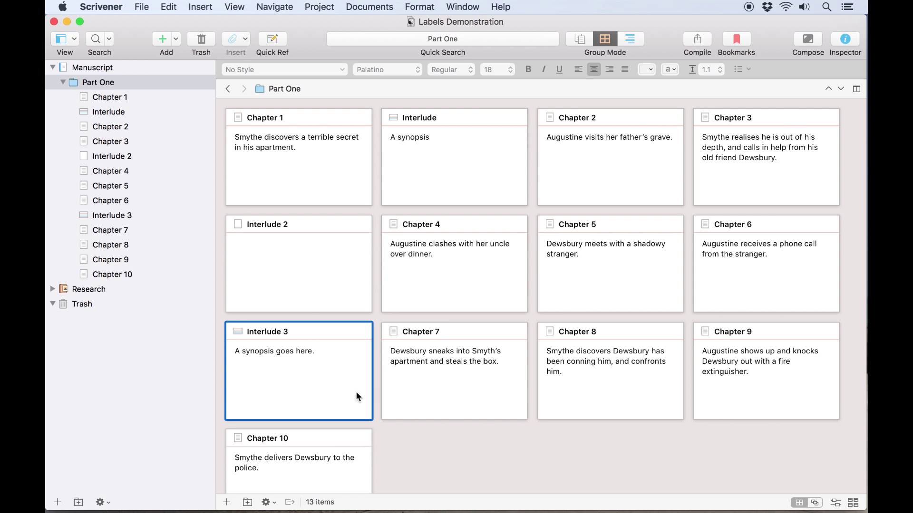
left_click(850, 43)
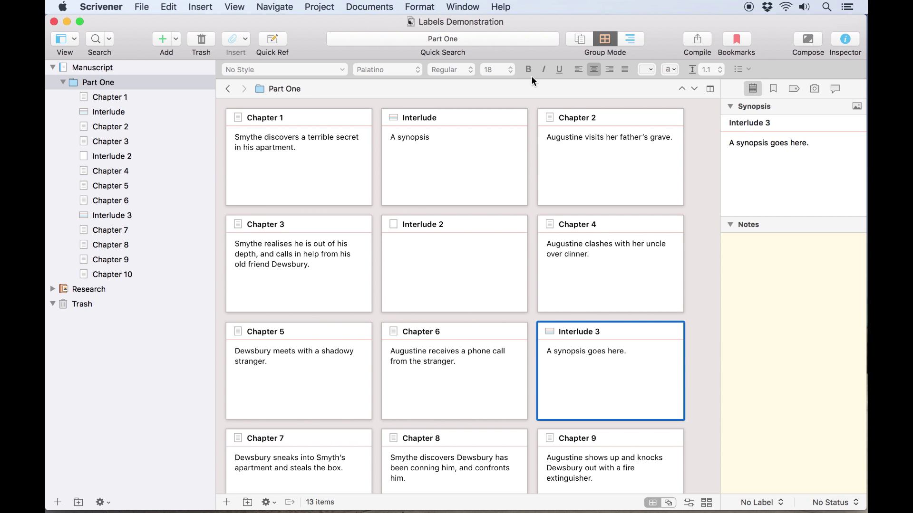
left_click(122, 89)
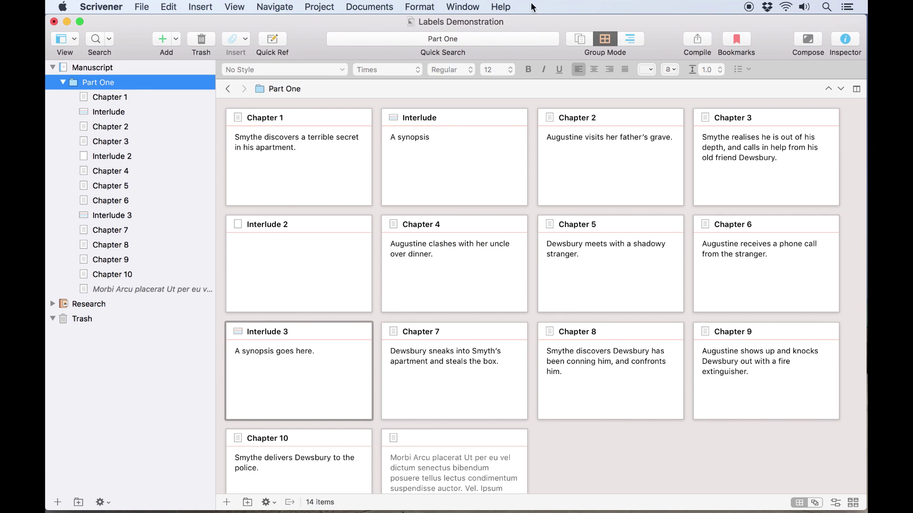
left_click(628, 38)
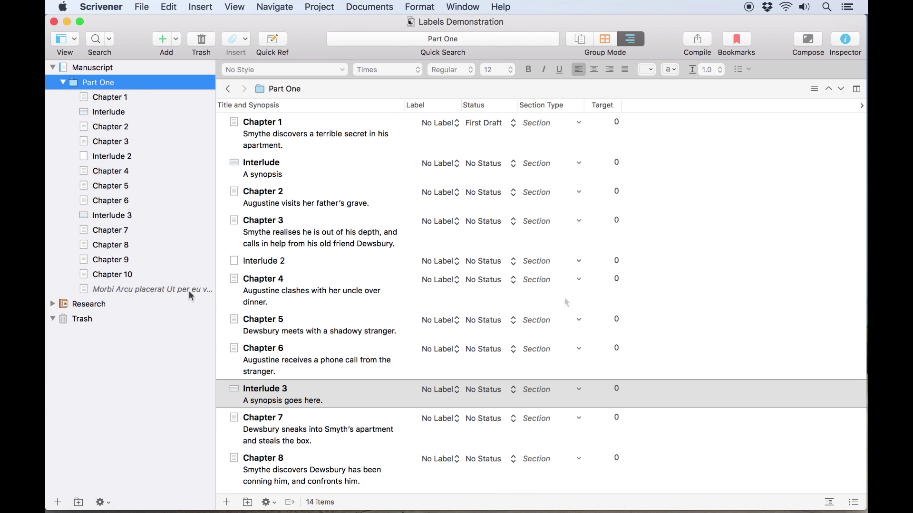
scroll(706, 265, "down", 5)
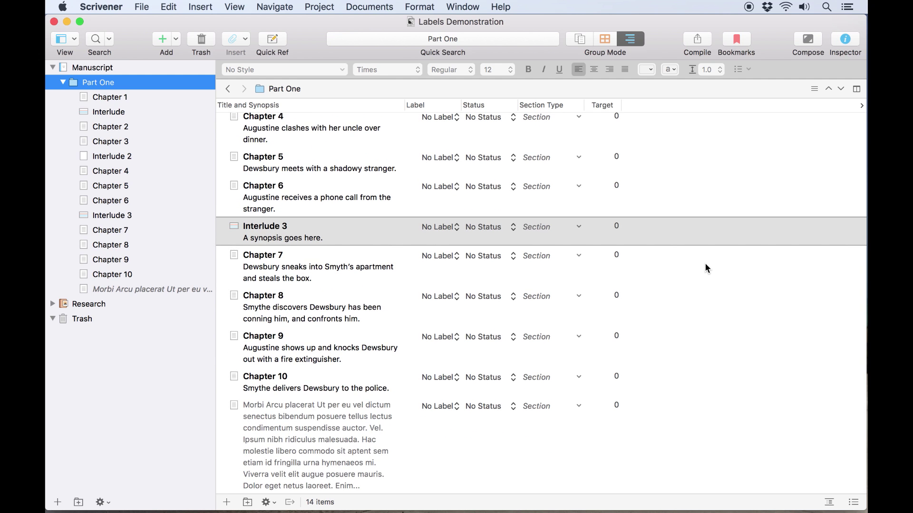
scroll(705, 264, "up", 5)
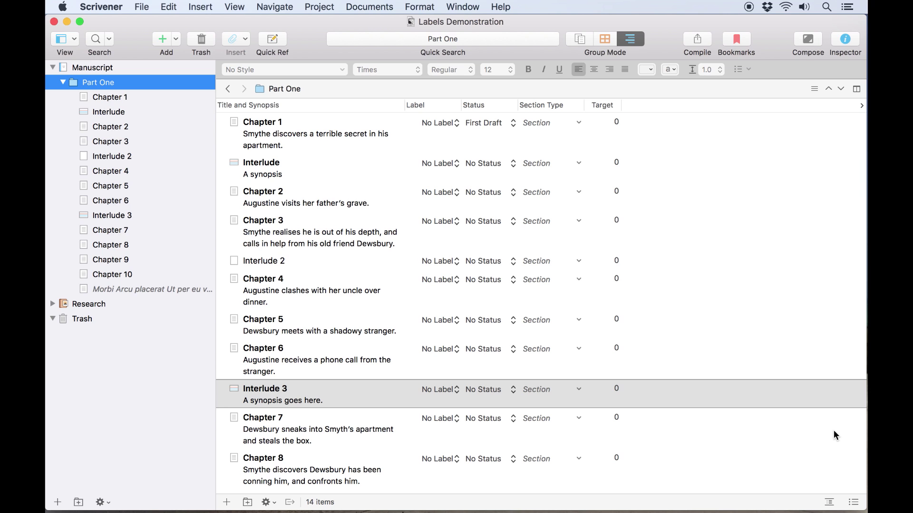
Step: Toggle synopsis display off and on twice, leaving synopses shown beneath each title
left_click(853, 503)
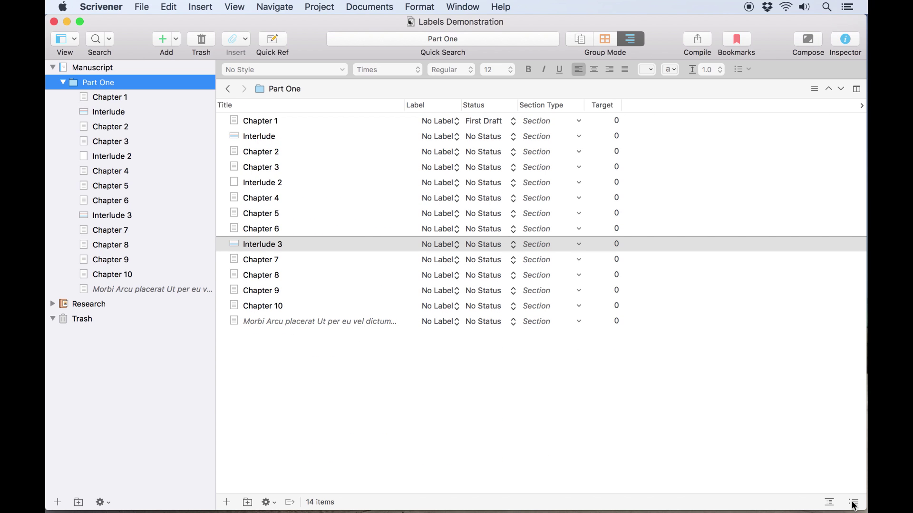
left_click(853, 503)
left_click(853, 503)
left_click(853, 503)
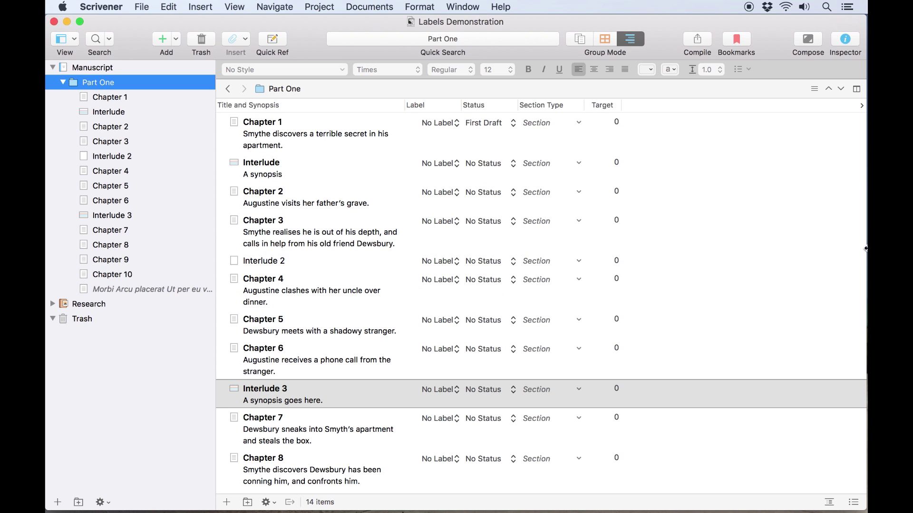
Step: Swap the Target column for Word Count, keeping Section Type visible
left_click(859, 109)
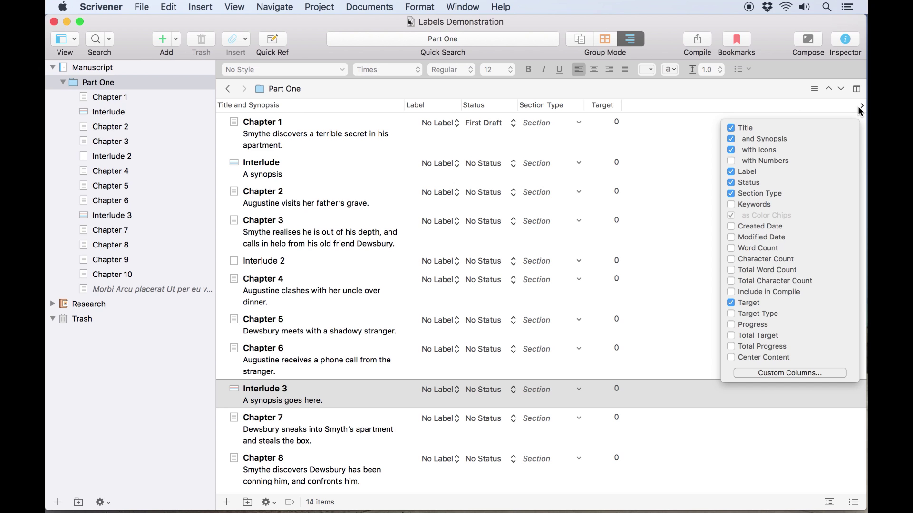
left_click(732, 194)
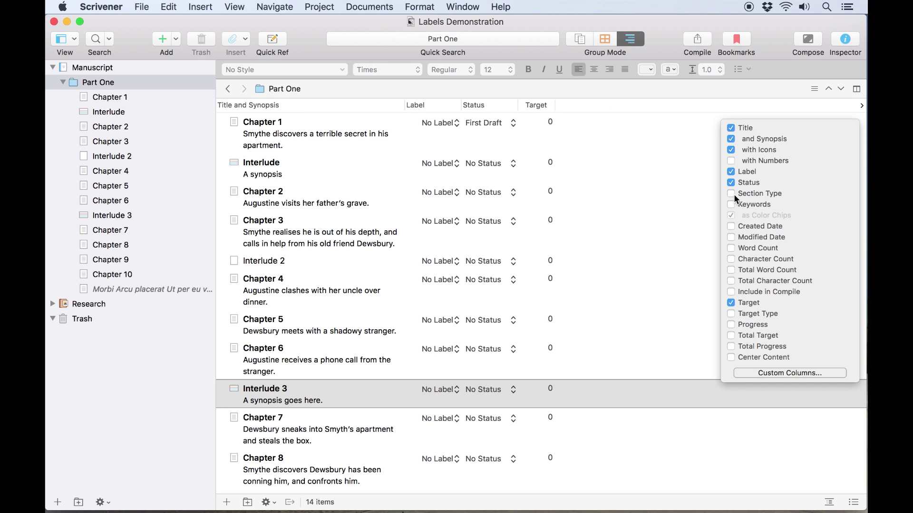
left_click(733, 194)
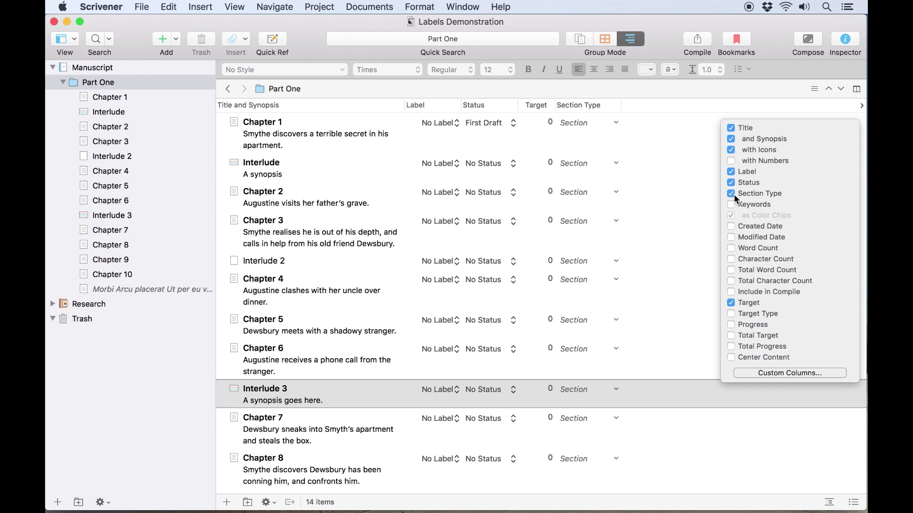
left_click(731, 304)
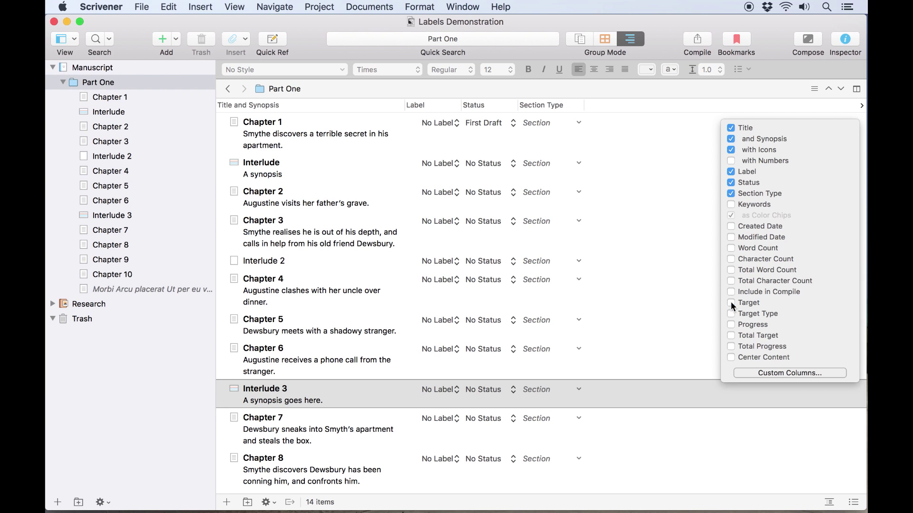
left_click(731, 249)
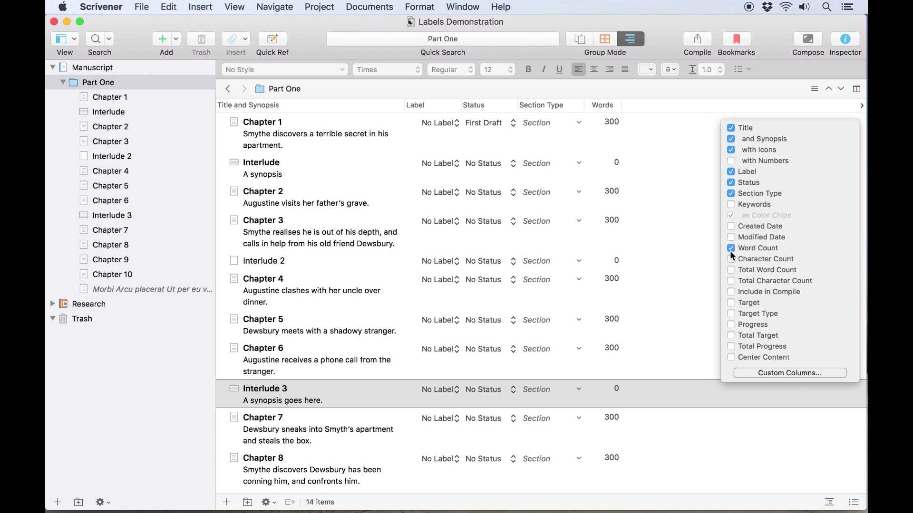
Step: Create a text metadata field 'Custom Column' and enable it as an outliner column
left_click(750, 371)
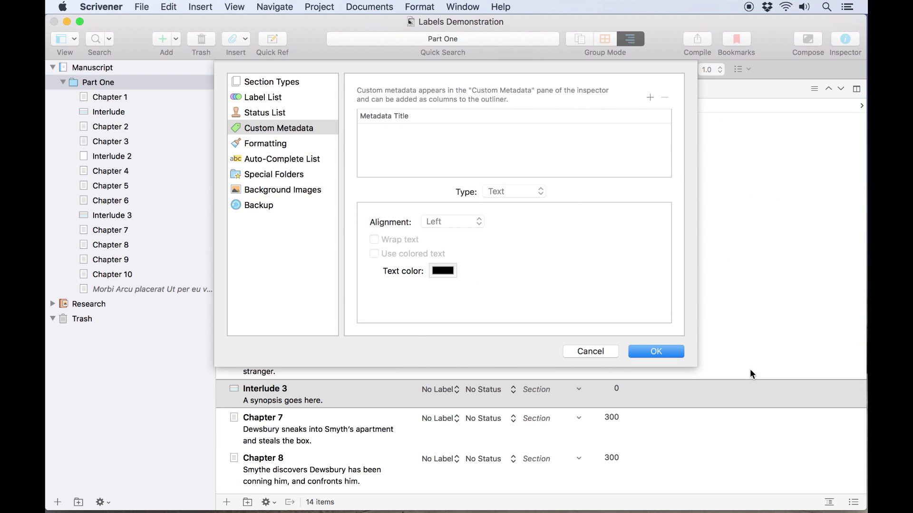
left_click(649, 97)
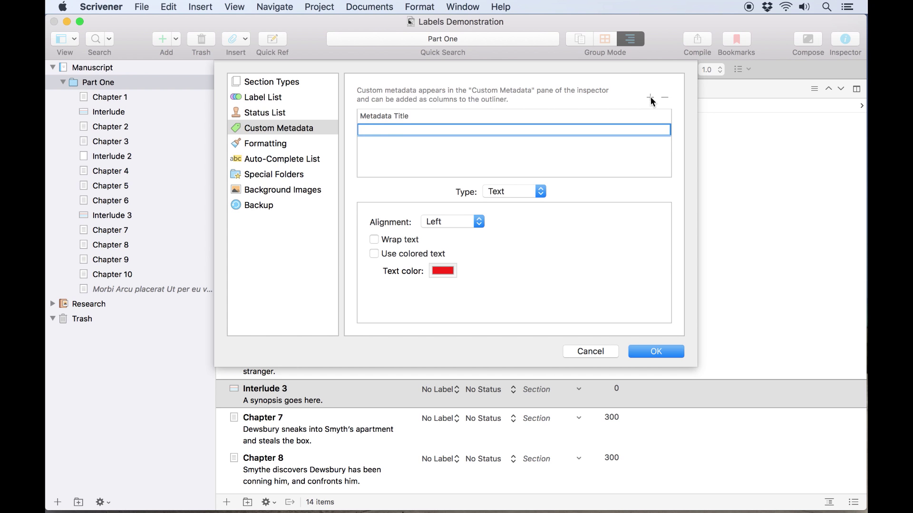
type("Custom Column")
key("Return")
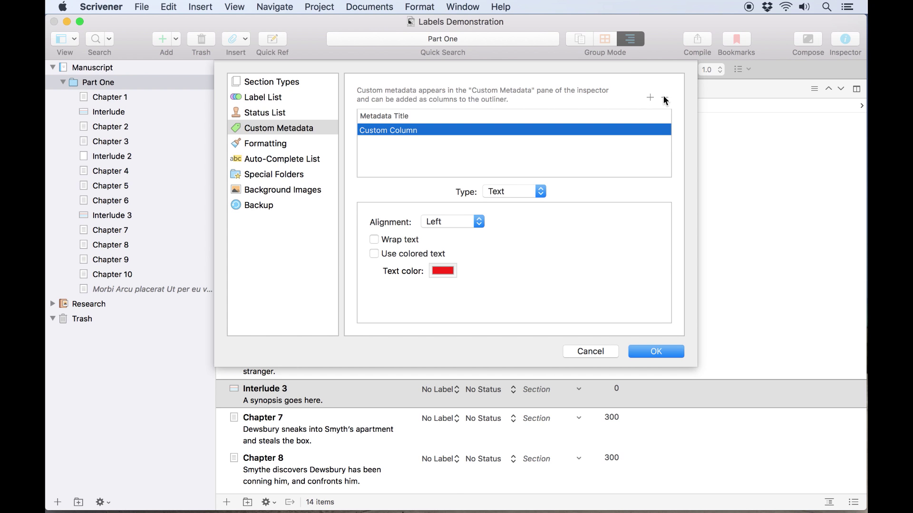
left_click(648, 352)
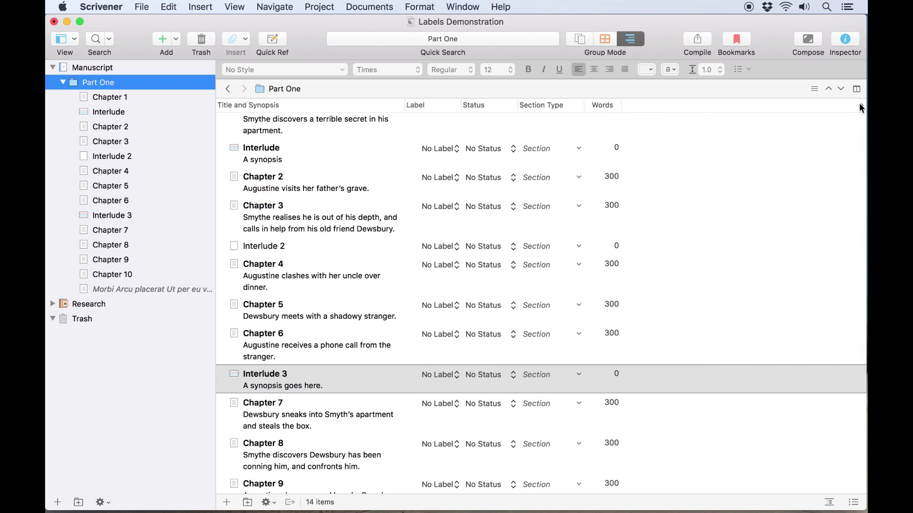
left_click(860, 107)
left_click(749, 361)
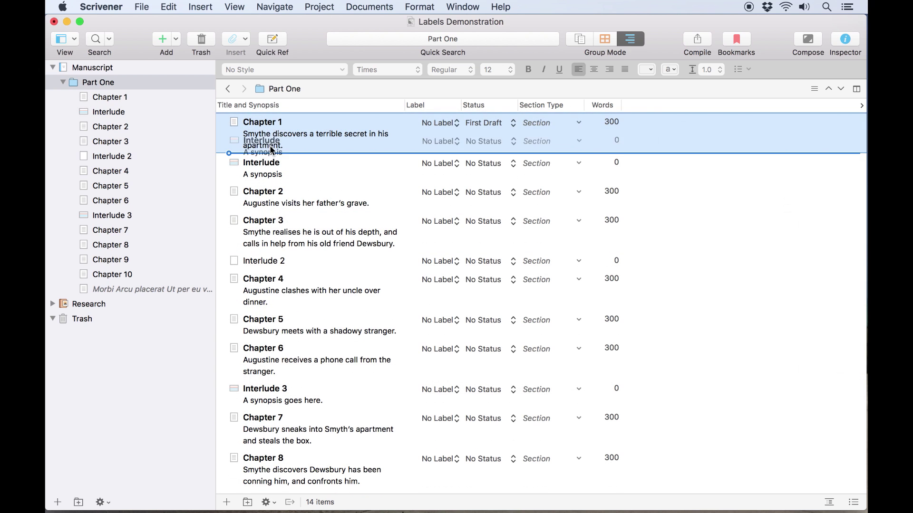
Step: Nest Interludes under Chapters 1 and 3, move Status before Label, and narrow the Title column
left_click_drag(271, 150, 271, 150)
left_click_drag(276, 269, 277, 243)
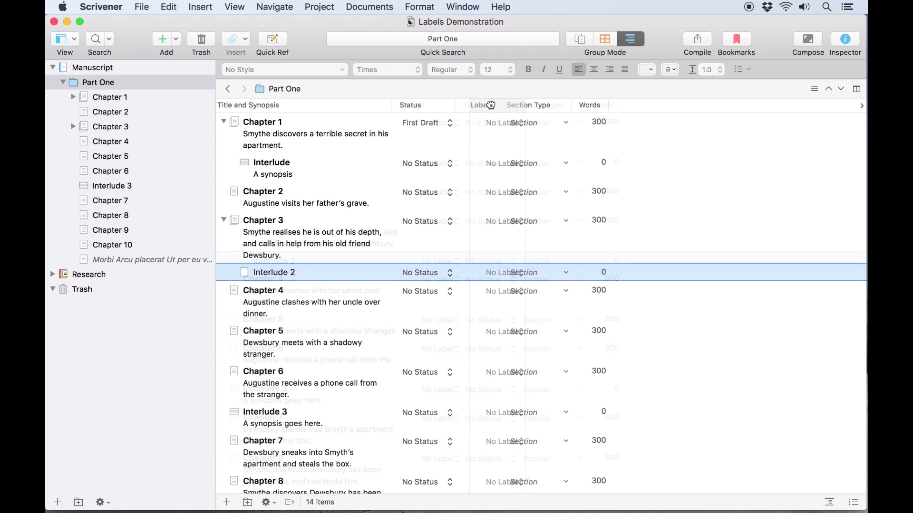
left_click_drag(484, 106, 614, 106)
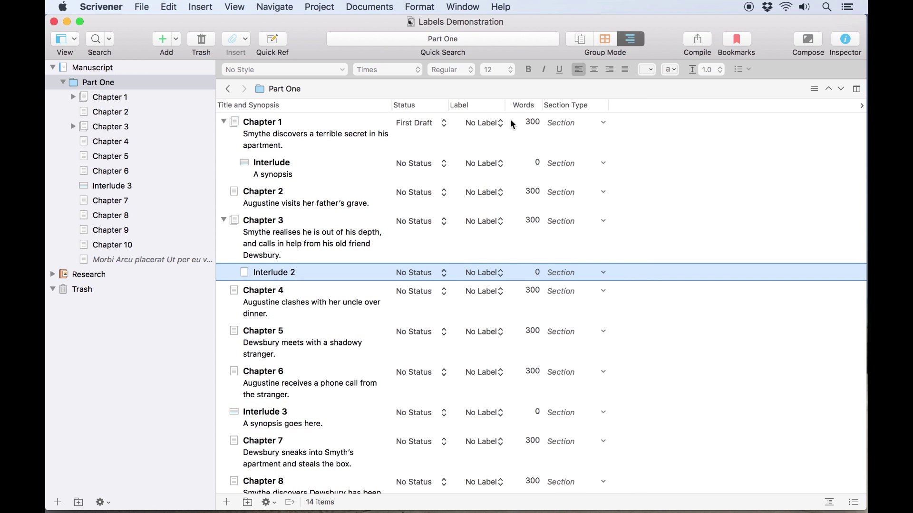
mouse_move(391, 105)
left_mouse_down()
mouse_move(326, 105)
mouse_move(405, 106)
left_mouse_up()
Step: Turn on Center Content under View > Outliner Options
left_click(236, 6)
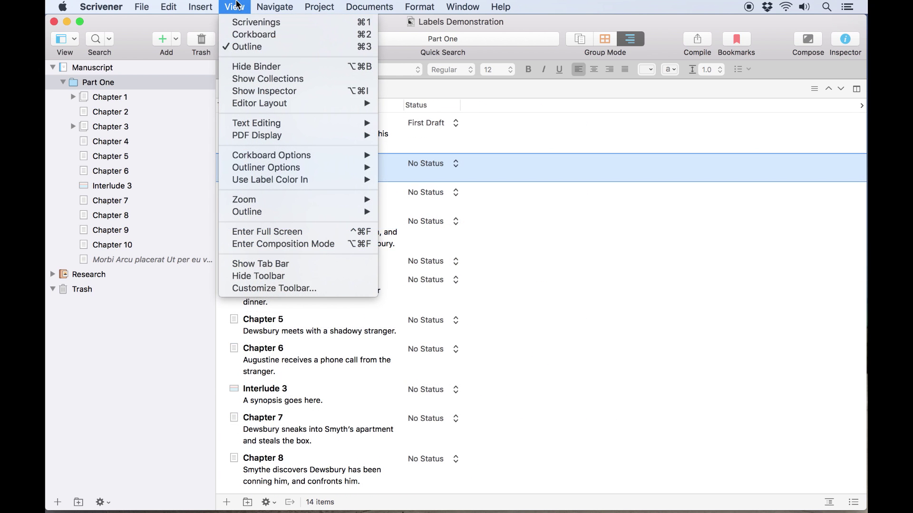
mouse_move(256, 170)
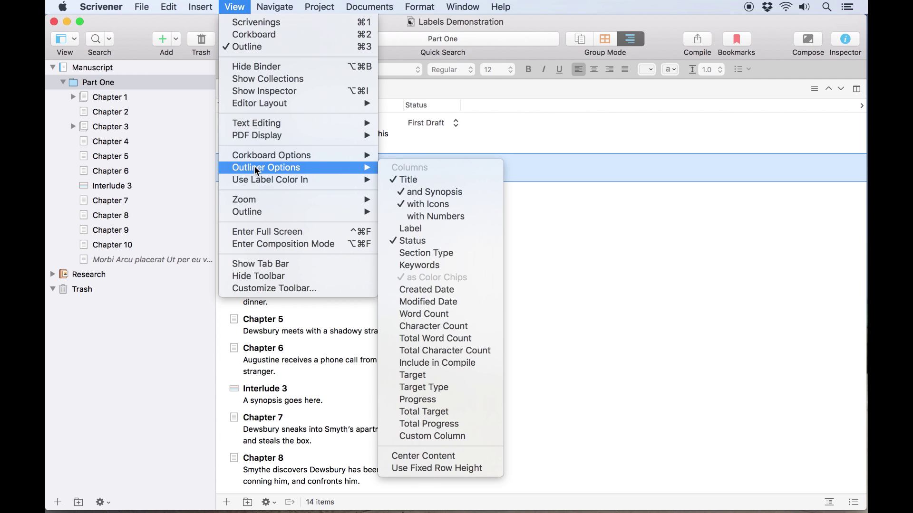
mouse_move(326, 169)
left_click(439, 459)
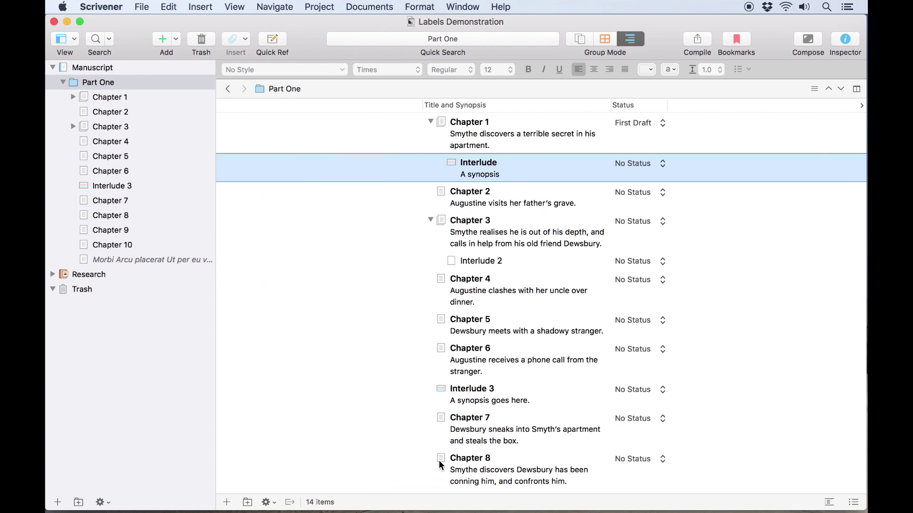
Step: Uncheck Status in the outliner column list, leaving only the Title and Synopsis column in Part One's outline
left_click(861, 106)
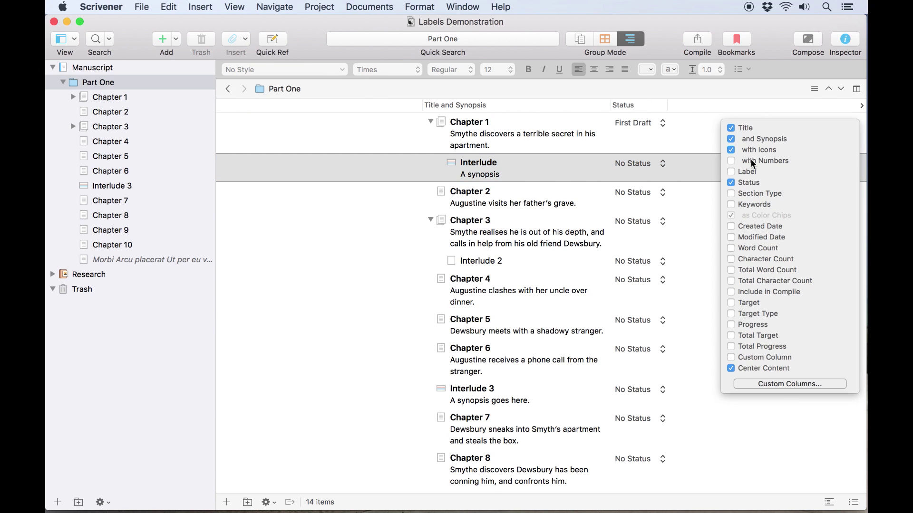
left_click(743, 186)
left_click(745, 232)
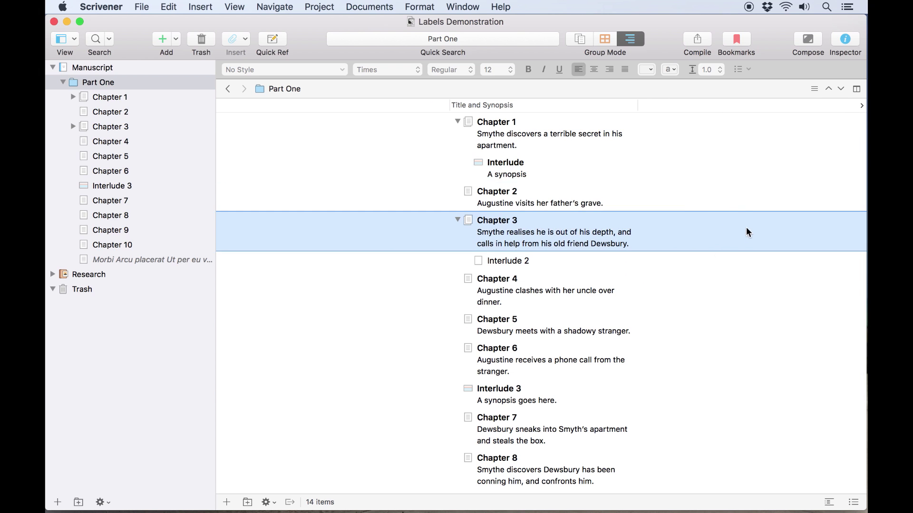
scroll(790, 246, "down", 5)
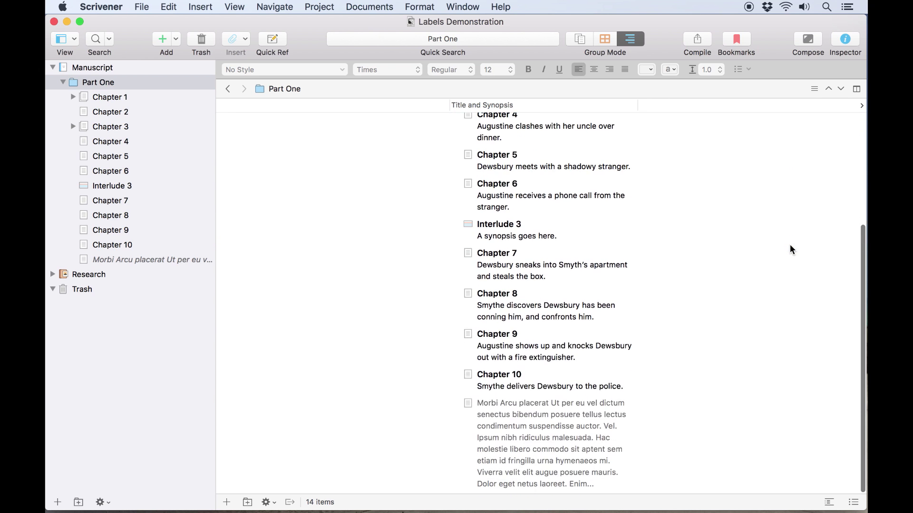
scroll(790, 248, "up", 5)
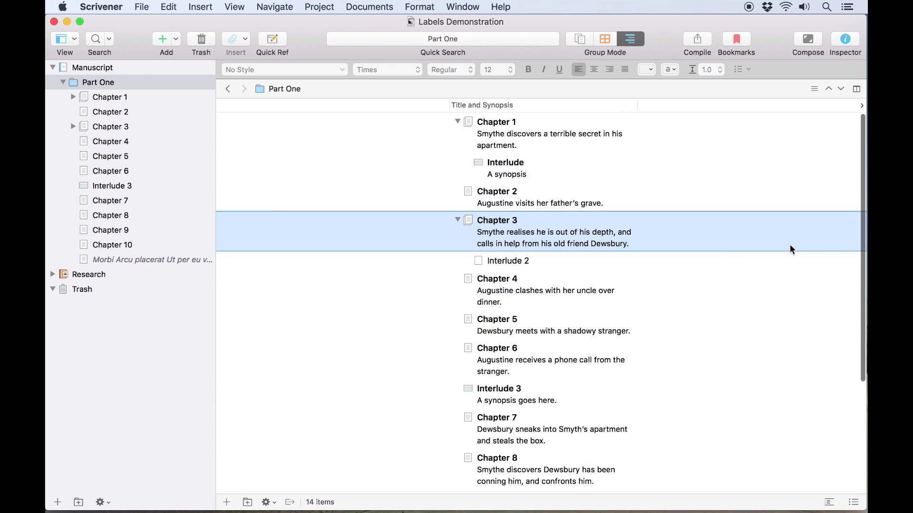